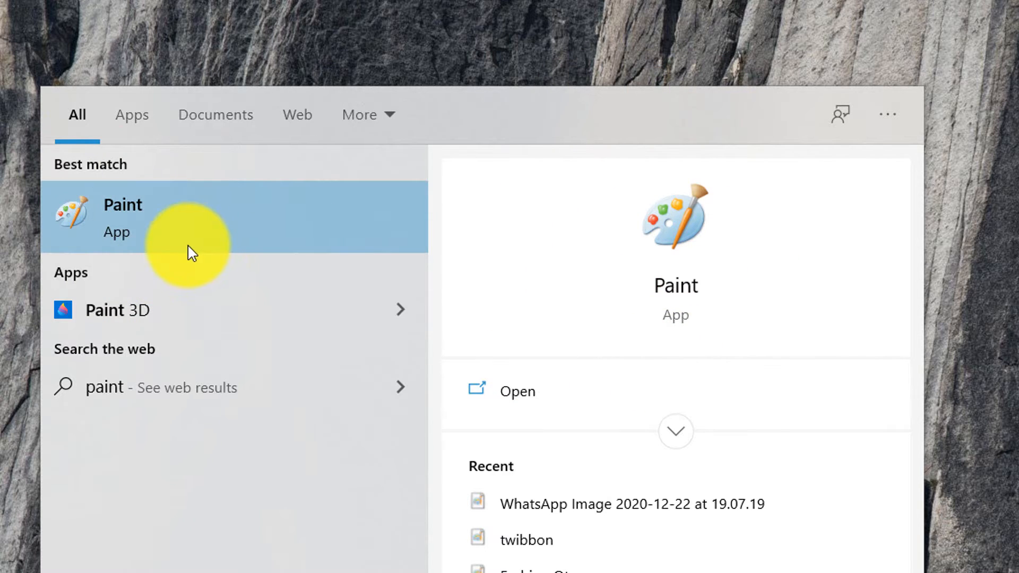
# - Open Paint and try a freehand black brush stroke on the blank canvas, undoing it
pyautogui.click(136, 214)
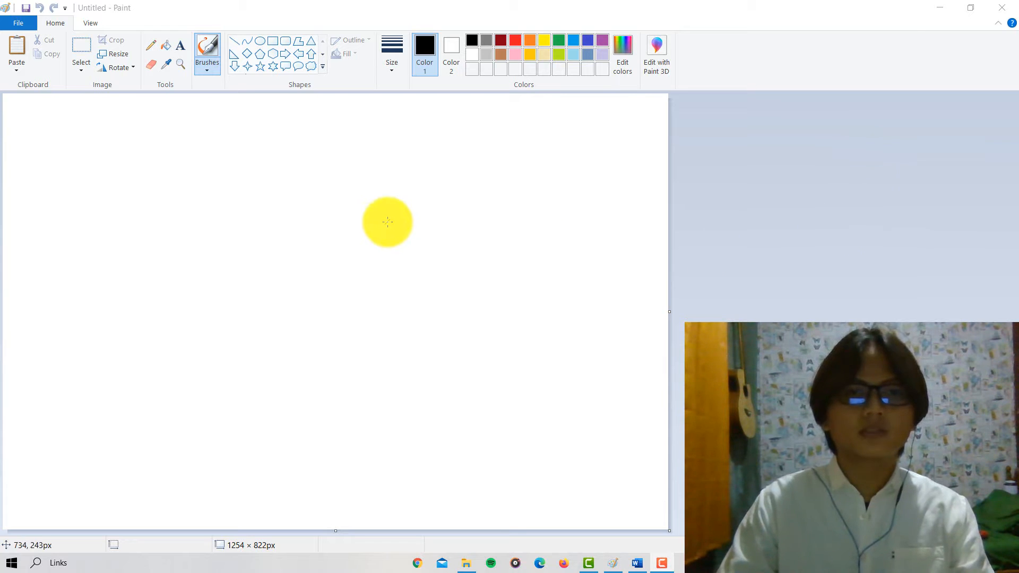
pyautogui.moveTo(116, 172)
pyautogui.mouseDown()
pyautogui.moveTo(145, 173)
pyautogui.moveTo(207, 209)
pyautogui.moveTo(234, 206)
pyautogui.mouseUp()
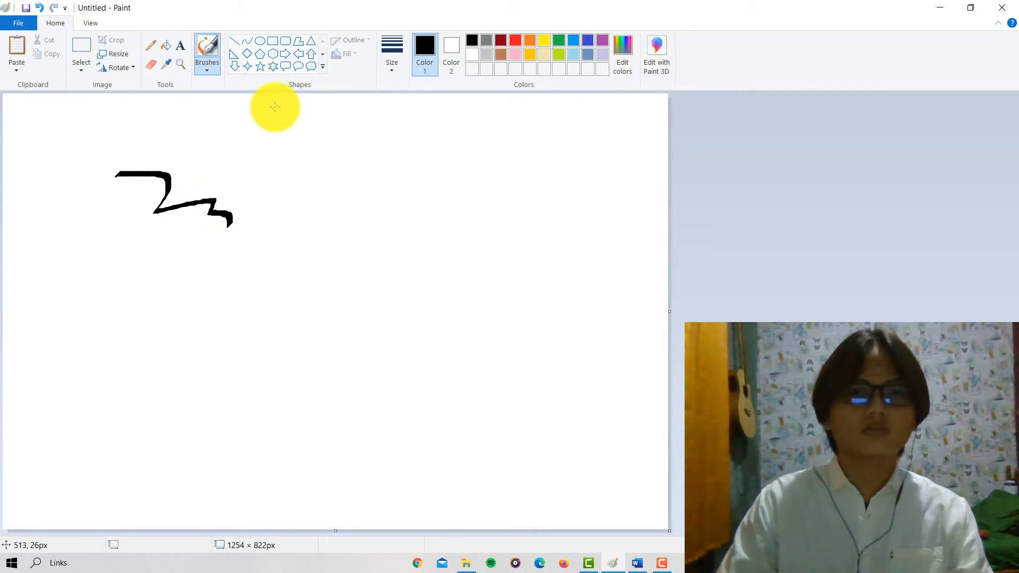
pyautogui.hotkey('ctrl', 'z')
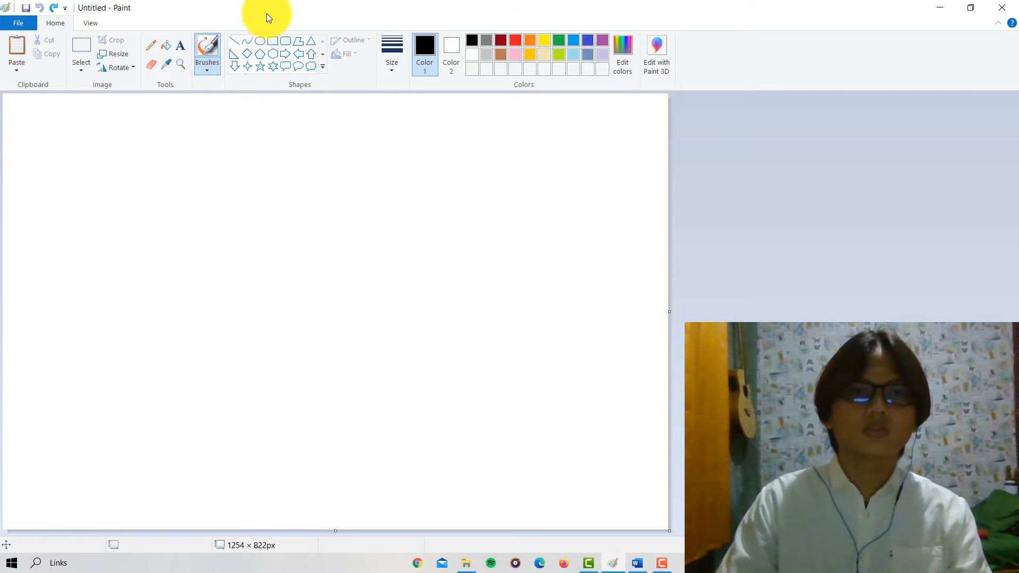
pyautogui.click(209, 59)
pyautogui.click(203, 85)
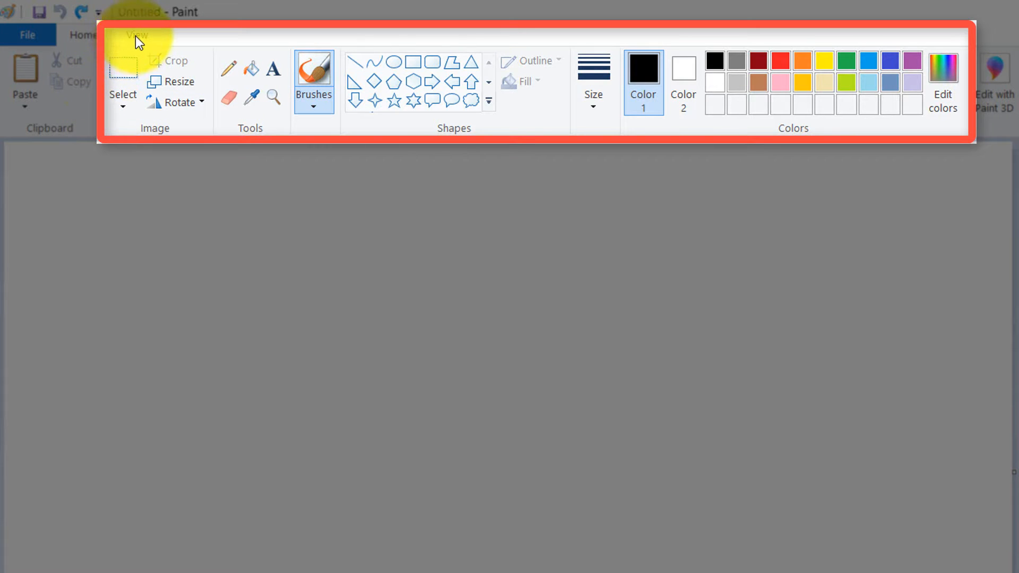
pyautogui.click(135, 36)
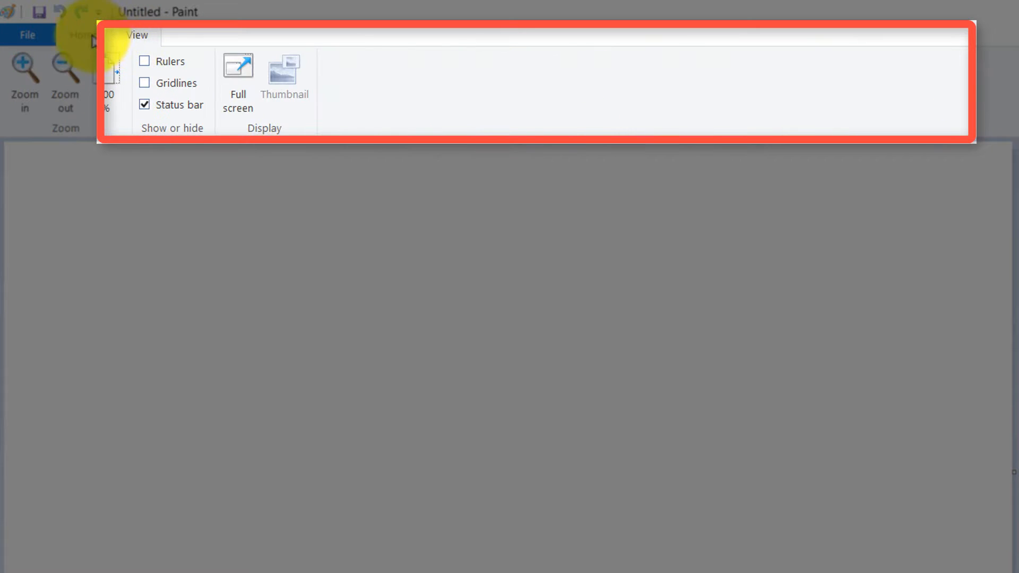
pyautogui.click(98, 36)
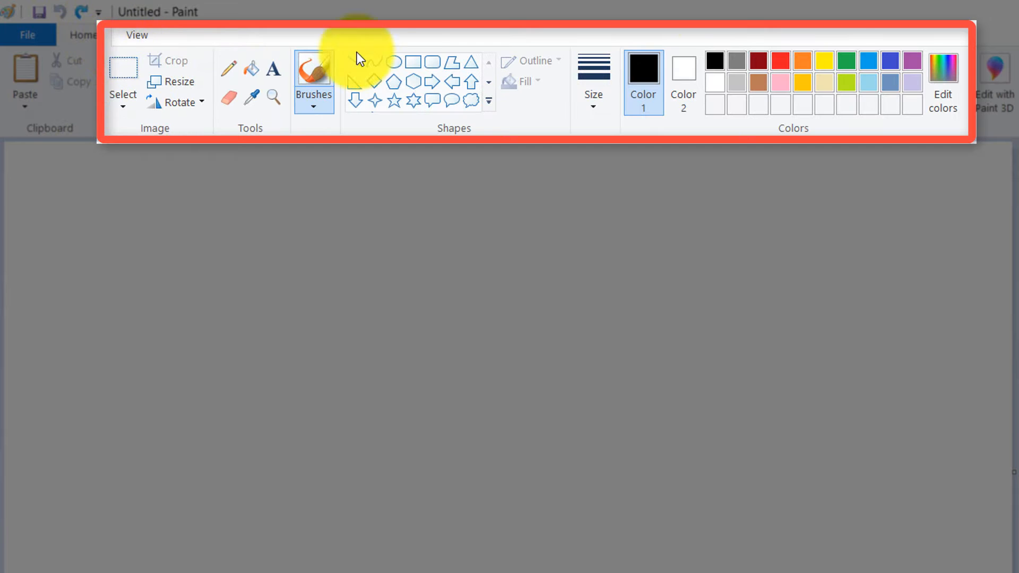
# - Try a yellow freehand stroke on the canvas, undo it and restore black as Color 1
pyautogui.click(824, 61)
pyautogui.moveTo(149, 255)
pyautogui.mouseDown()
pyautogui.moveTo(281, 240)
pyautogui.moveTo(534, 267)
pyautogui.moveTo(607, 376)
pyautogui.moveTo(458, 424)
pyautogui.moveTo(260, 331)
pyautogui.moveTo(394, 294)
pyautogui.moveTo(363, 368)
pyautogui.moveTo(393, 310)
pyautogui.moveTo(388, 336)
pyautogui.mouseUp()
pyautogui.hotkey('ctrl', 'z')
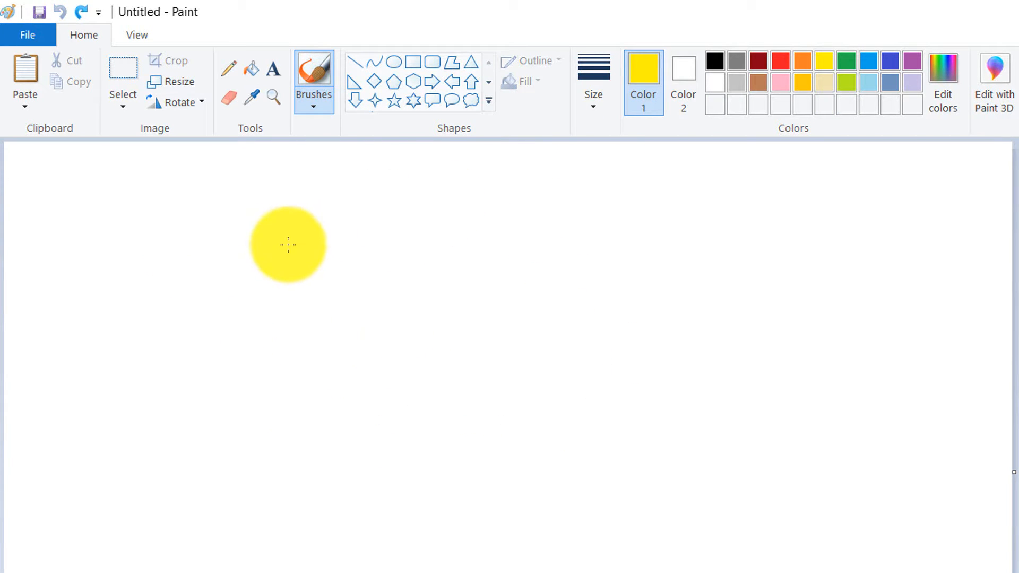
pyautogui.click(714, 60)
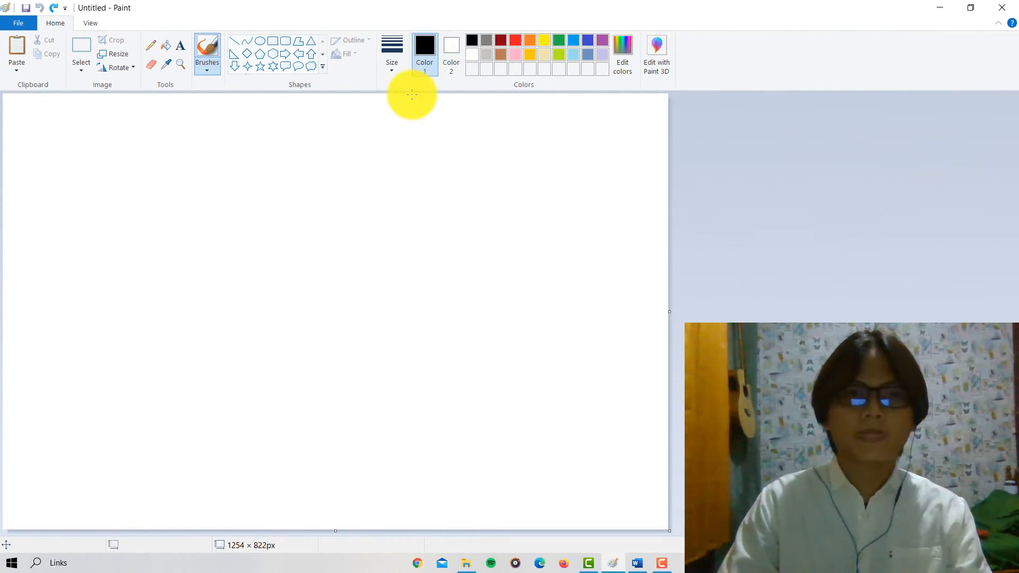
# - Select the oil brush for painting
pyautogui.click(199, 68)
pyautogui.click(234, 92)
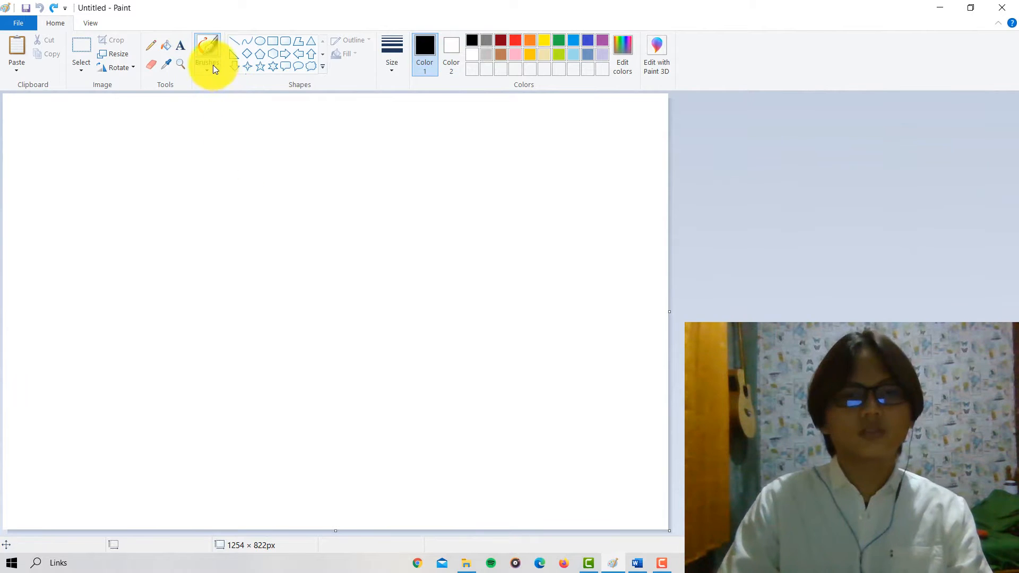
pyautogui.click(210, 65)
pyautogui.click(233, 114)
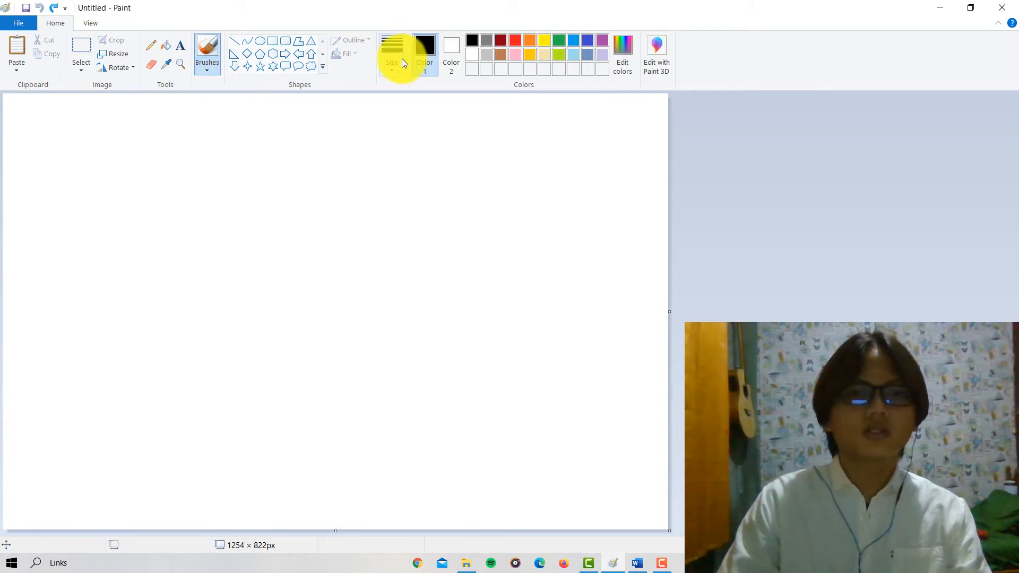
# - Try a range of palette colours as Color 1, including orange, gold, grey, green, indigo, purple and red
pyautogui.click(530, 43)
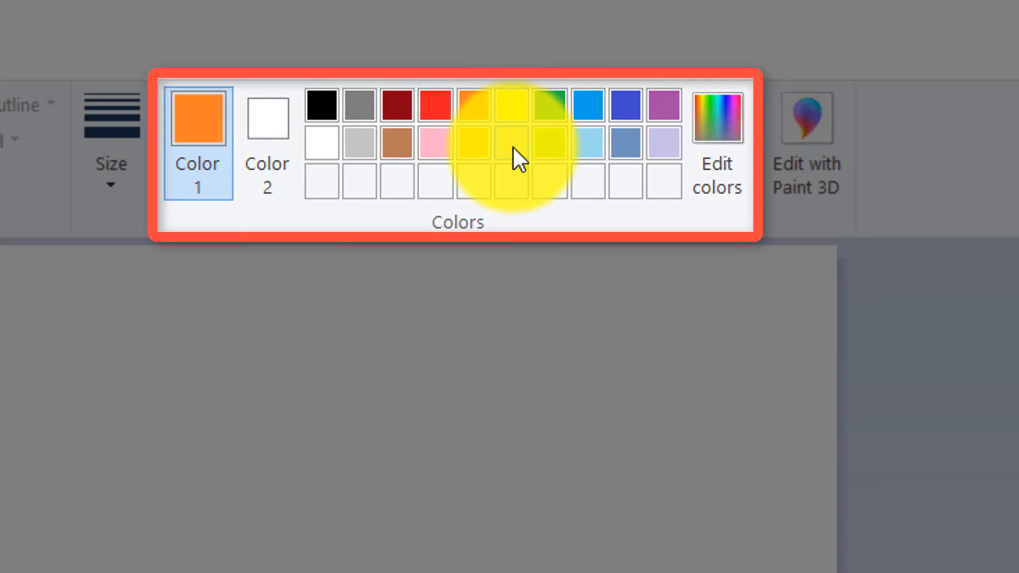
pyautogui.click(498, 123)
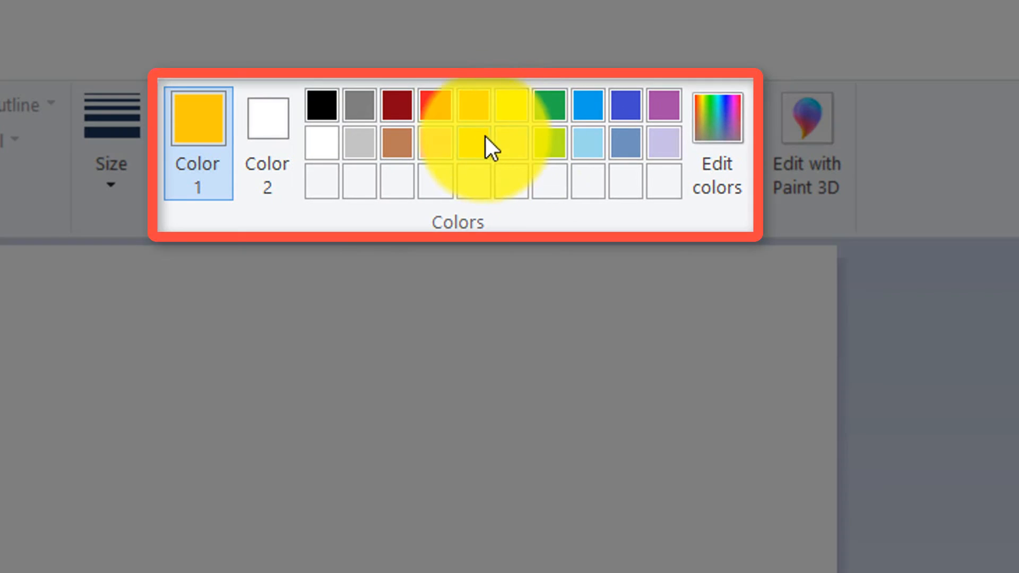
pyautogui.click(486, 91)
pyautogui.click(579, 85)
pyautogui.click(359, 112)
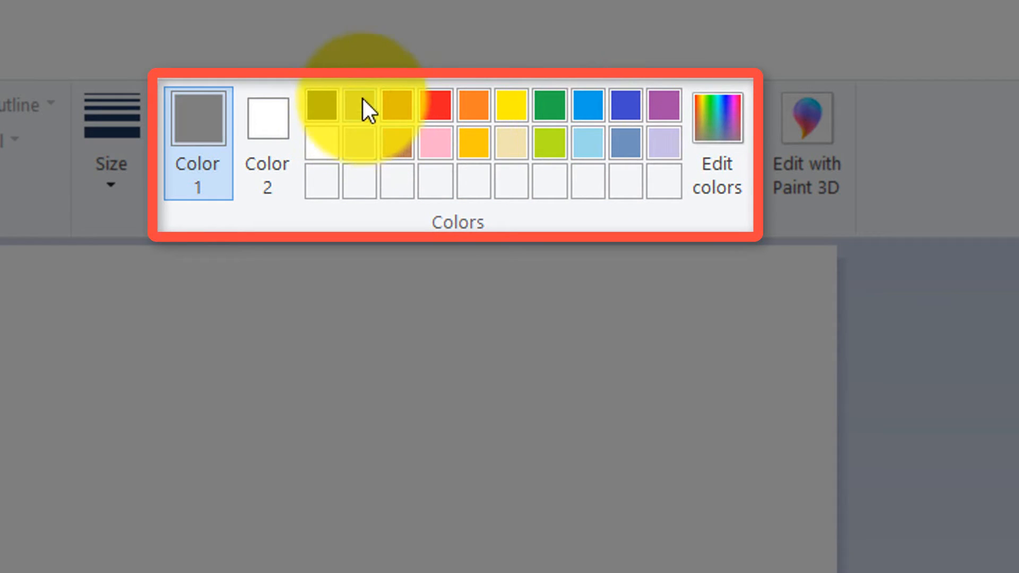
pyautogui.click(547, 104)
pyautogui.click(624, 104)
pyautogui.click(662, 106)
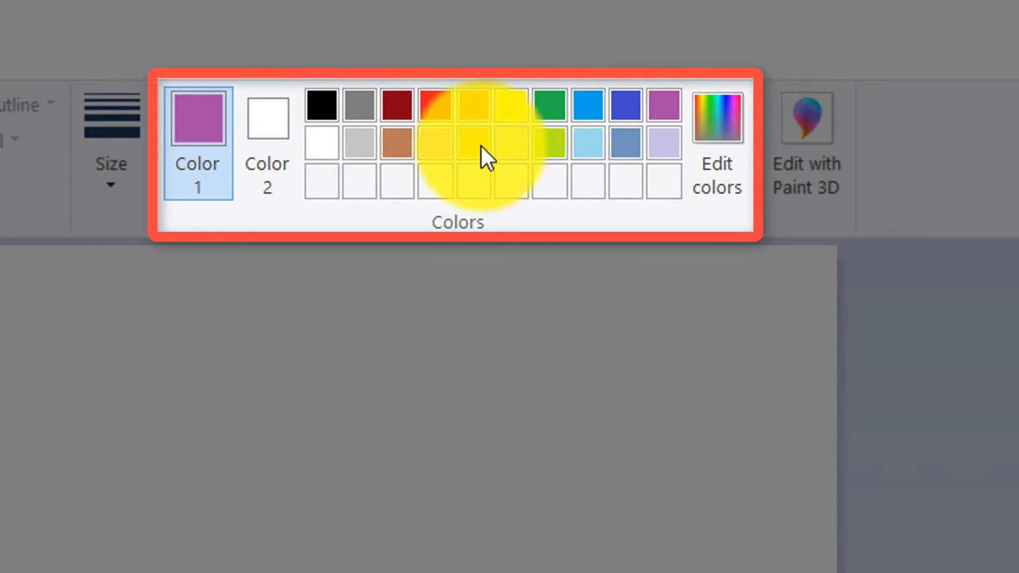
pyautogui.click(475, 144)
pyautogui.click(435, 105)
pyautogui.click(588, 142)
pyautogui.click(473, 143)
pyautogui.click(578, 106)
# - Set Color 1 to indigo and paint a broad arc across the upper middle of the canvas
pyautogui.click(625, 106)
pyautogui.click(118, 317)
pyautogui.hotkey('ctrl', 'z')
pyautogui.moveTo(3, 353)
pyautogui.mouseDown()
pyautogui.moveTo(404, 446)
pyautogui.moveTo(432, 557)
pyautogui.moveTo(459, 570)
pyautogui.mouseUp()
# - Paint a yellow arc and a red arc inside the indigo arc
pyautogui.click(510, 106)
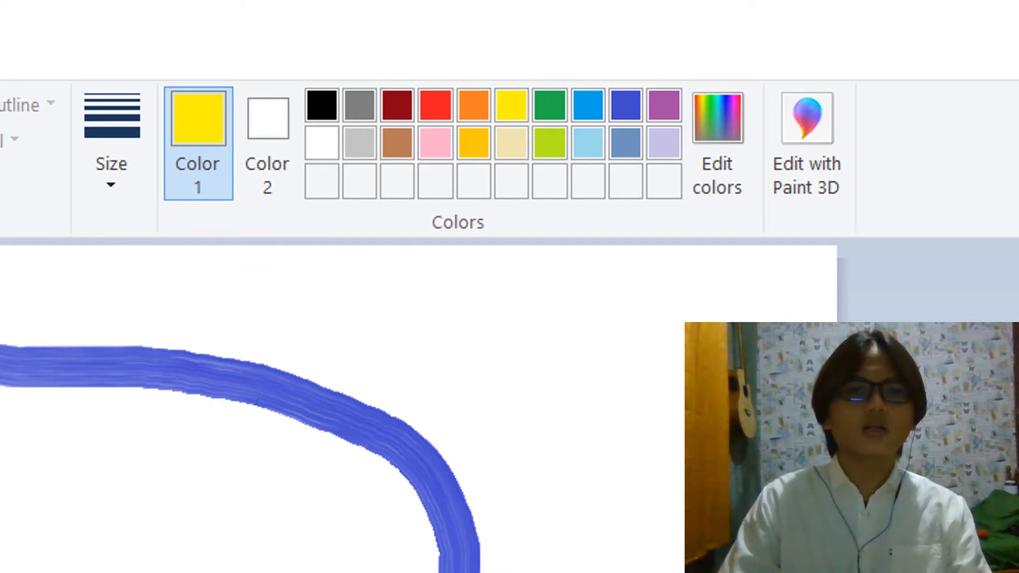
pyautogui.moveTo(3, 403)
pyautogui.mouseDown()
pyautogui.moveTo(307, 448)
pyautogui.moveTo(391, 539)
pyautogui.moveTo(366, 555)
pyautogui.mouseUp()
pyautogui.click(439, 106)
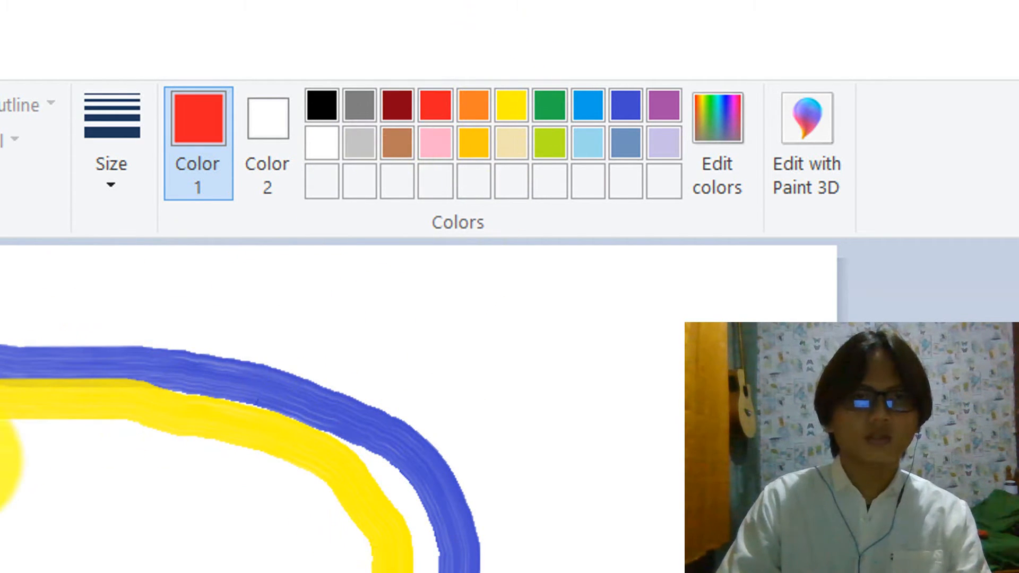
pyautogui.moveTo(7, 437)
pyautogui.mouseDown()
pyautogui.moveTo(289, 517)
pyautogui.moveTo(321, 571)
pyautogui.mouseUp()
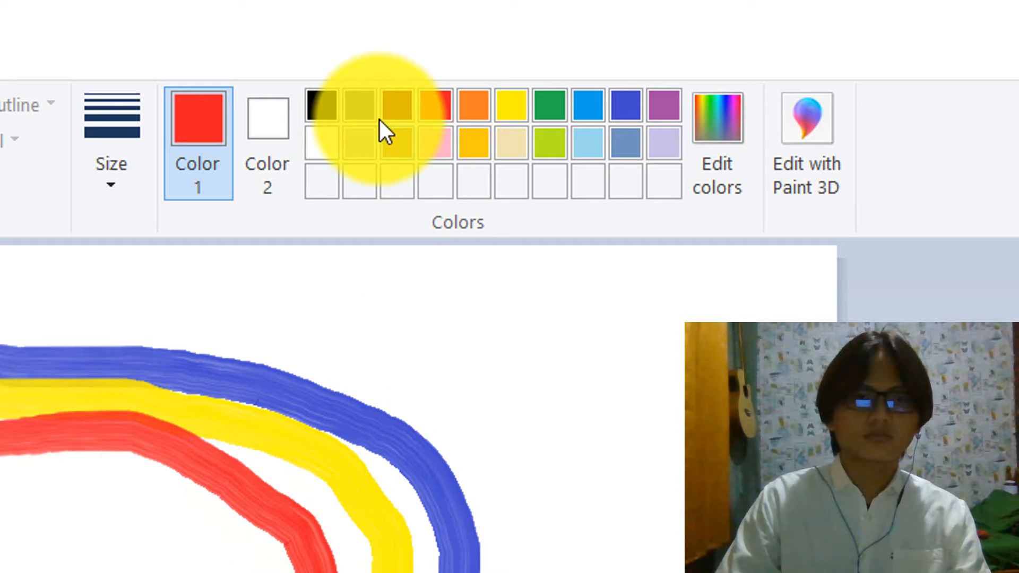
# - Set Color 1 to rose pink and paint a shorter arc inside the red arc
pyautogui.click(433, 144)
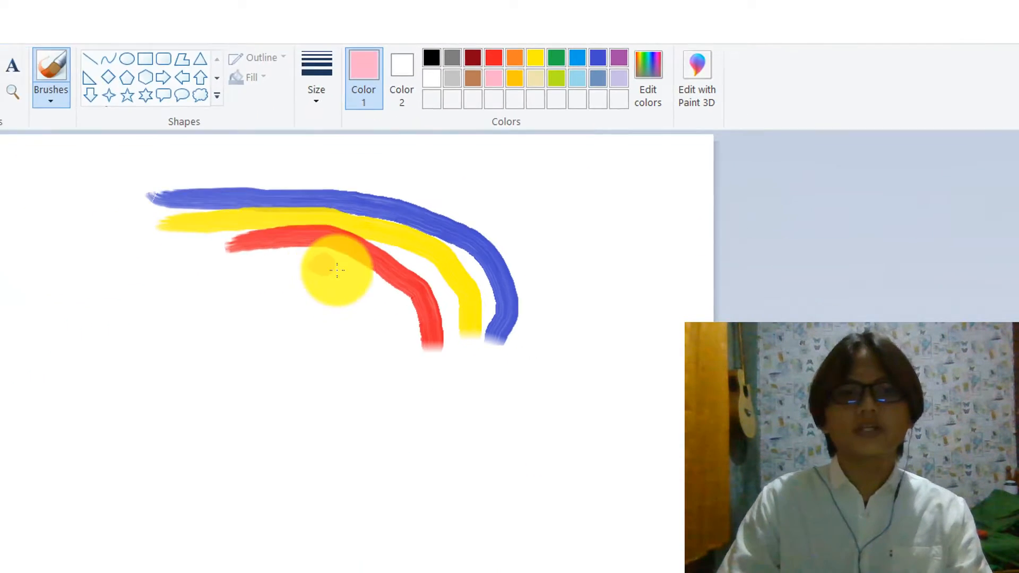
pyautogui.moveTo(119, 466); pyautogui.dragTo(257, 572)
pyautogui.moveTo(447, 249); pyautogui.dragTo(448, 257)
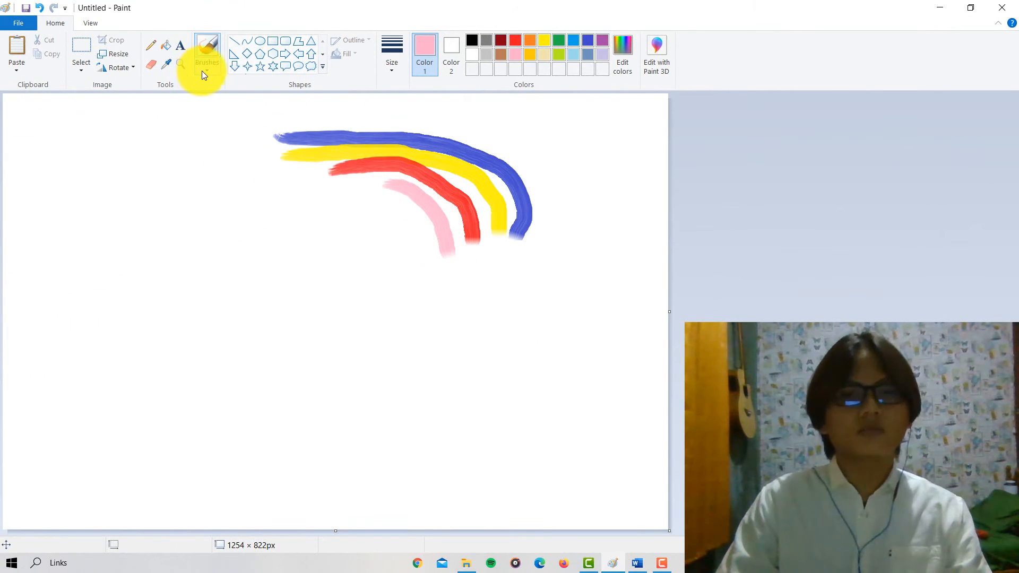
# - Switch to the natural pencil brush
pyautogui.click(201, 71)
pyautogui.click(284, 118)
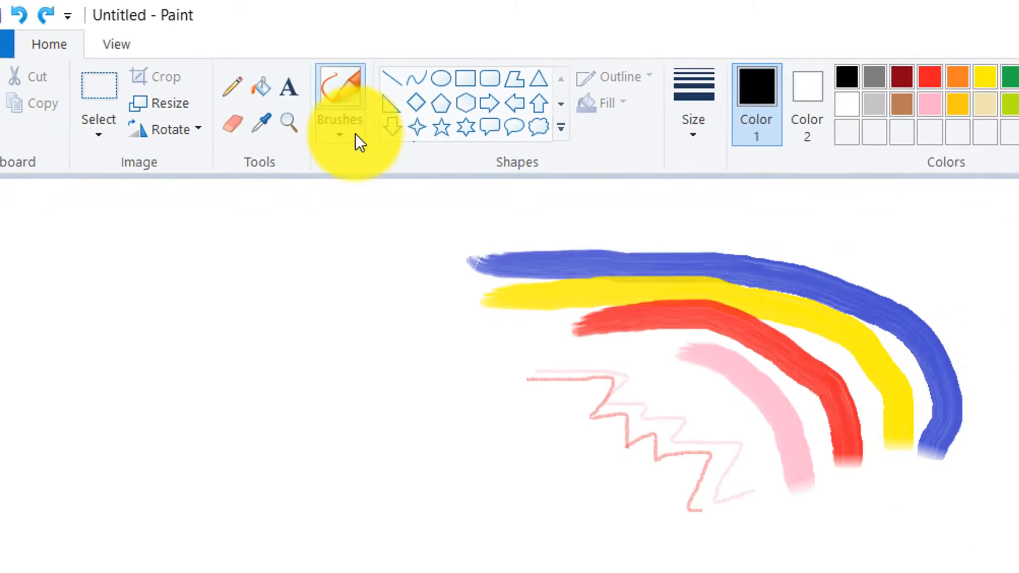
# - Switch to the crayon brush and draw a short black stroke to the left of the indigo arc
pyautogui.click(511, 213)
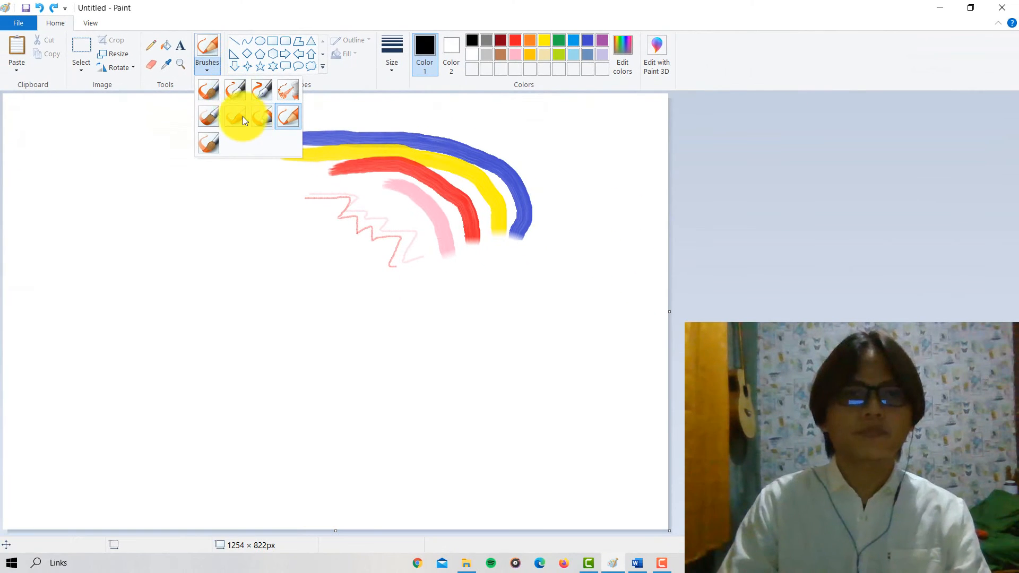
pyautogui.click(237, 114)
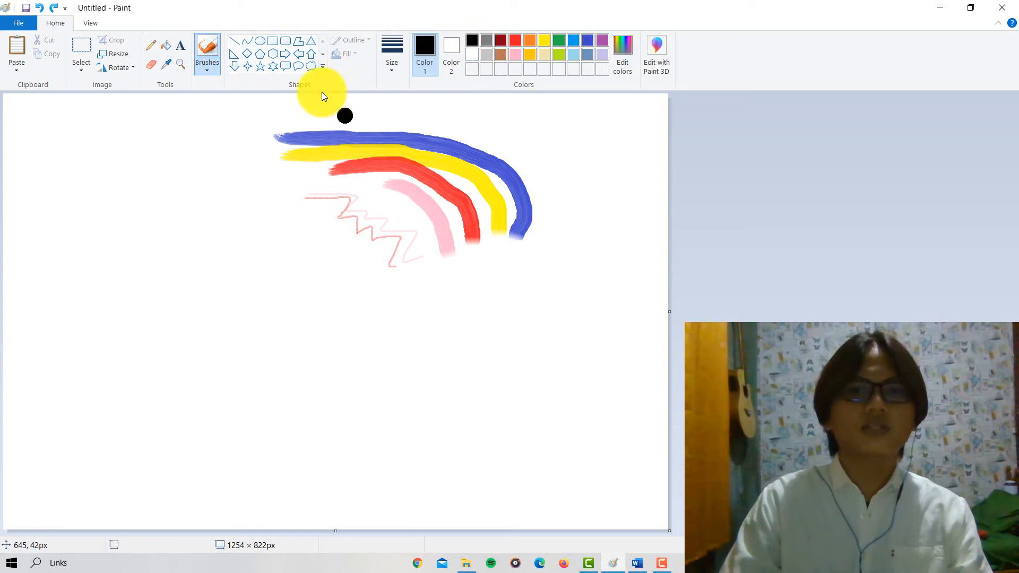
pyautogui.click(384, 72)
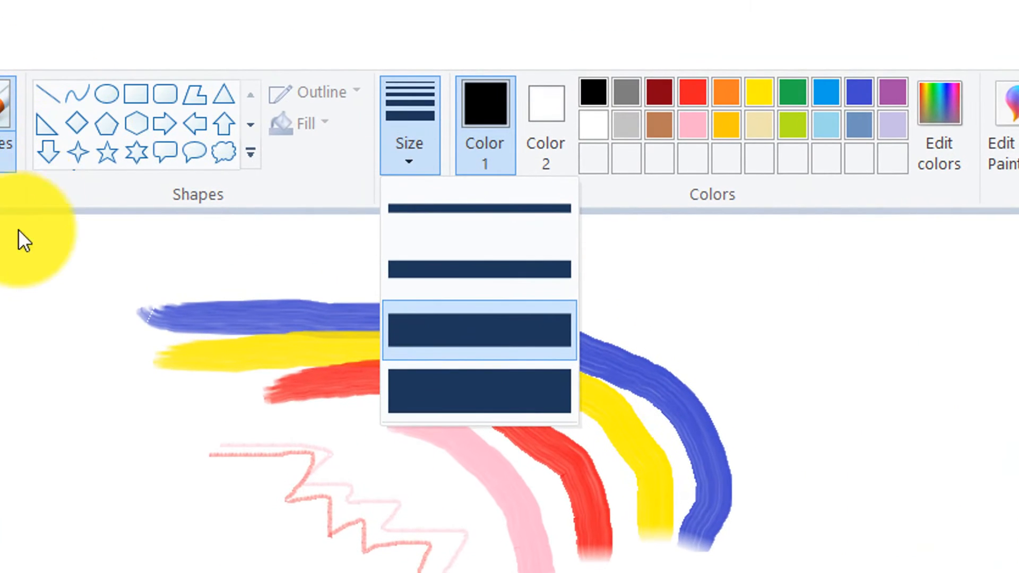
pyautogui.click(31, 240)
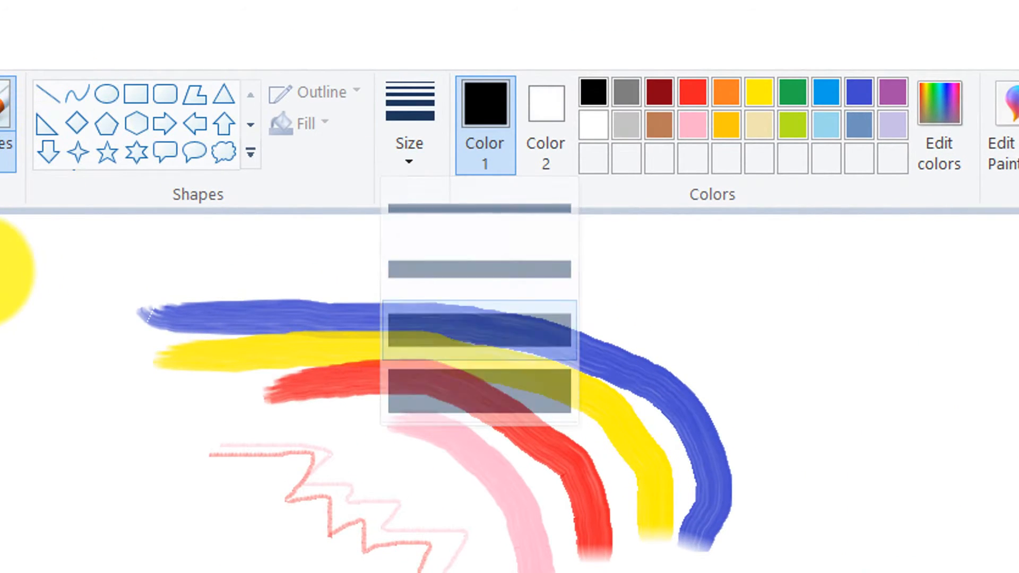
pyautogui.moveTo(26, 282); pyautogui.dragTo(132, 310)
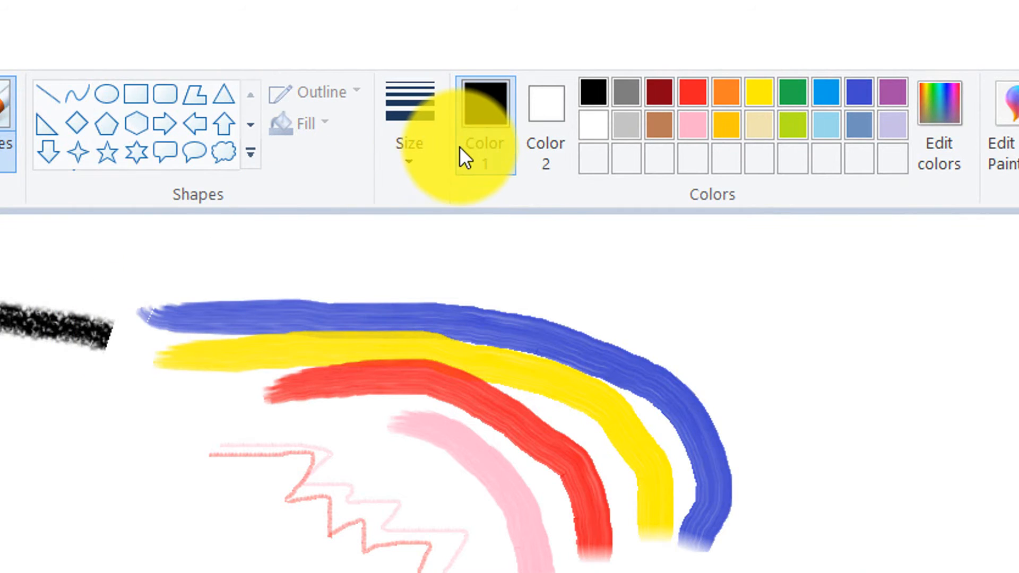
# - Choose a thicker brush size and draw a second black crayon stroke below the first
pyautogui.click(412, 153)
pyautogui.click(423, 332)
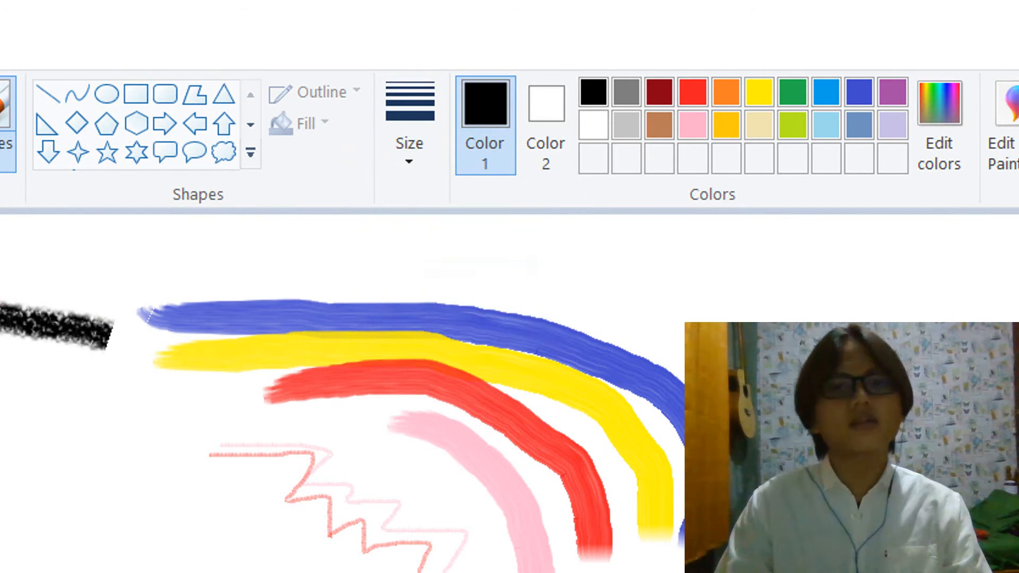
pyautogui.moveTo(5, 399); pyautogui.dragTo(103, 405)
pyautogui.moveTo(5, 395); pyautogui.dragTo(36, 403)
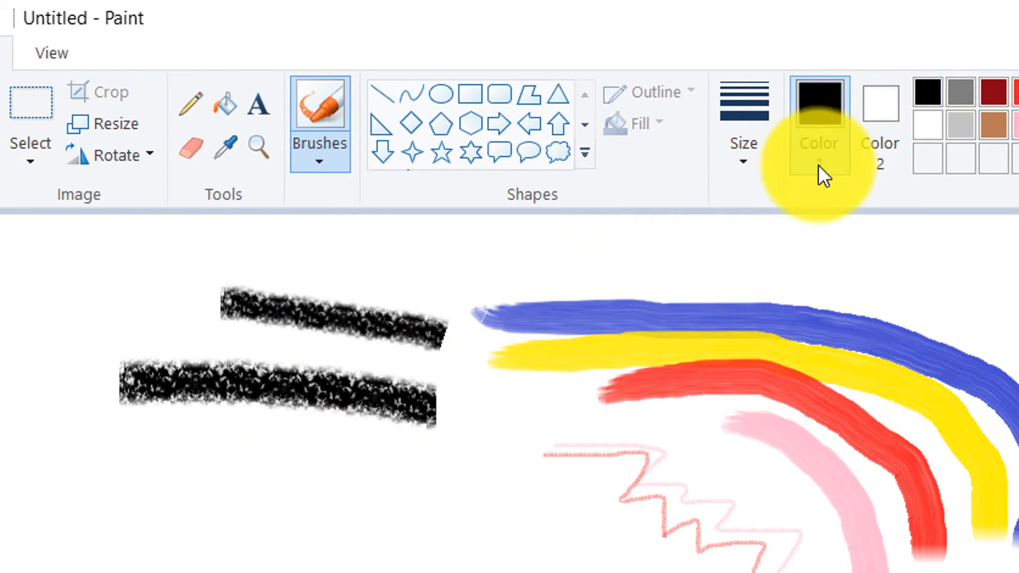
# - Set Color 1 to red and draw a thick crayon stroke below the black strokes
pyautogui.click(1014, 94)
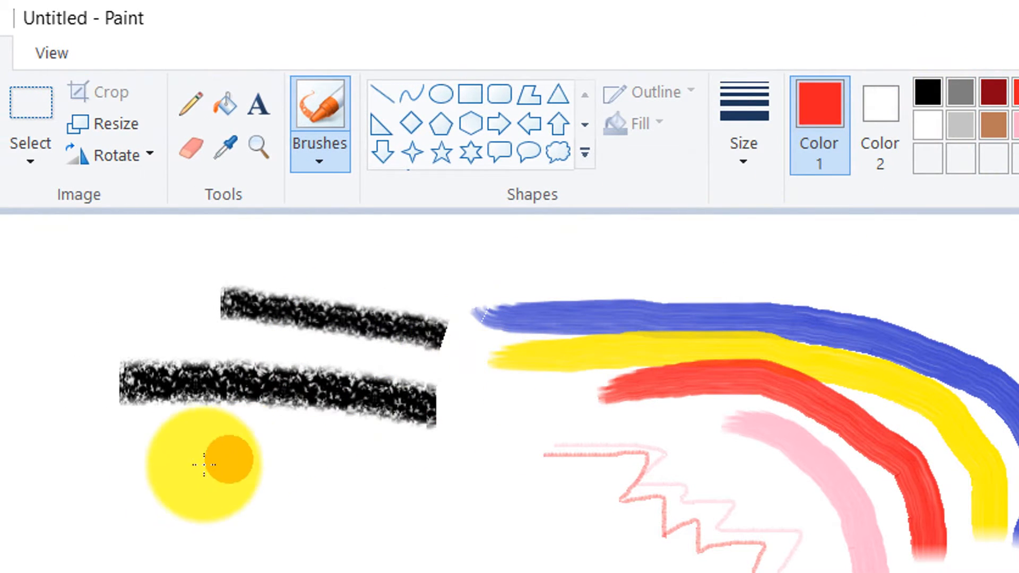
pyautogui.moveTo(237, 450); pyautogui.dragTo(491, 449)
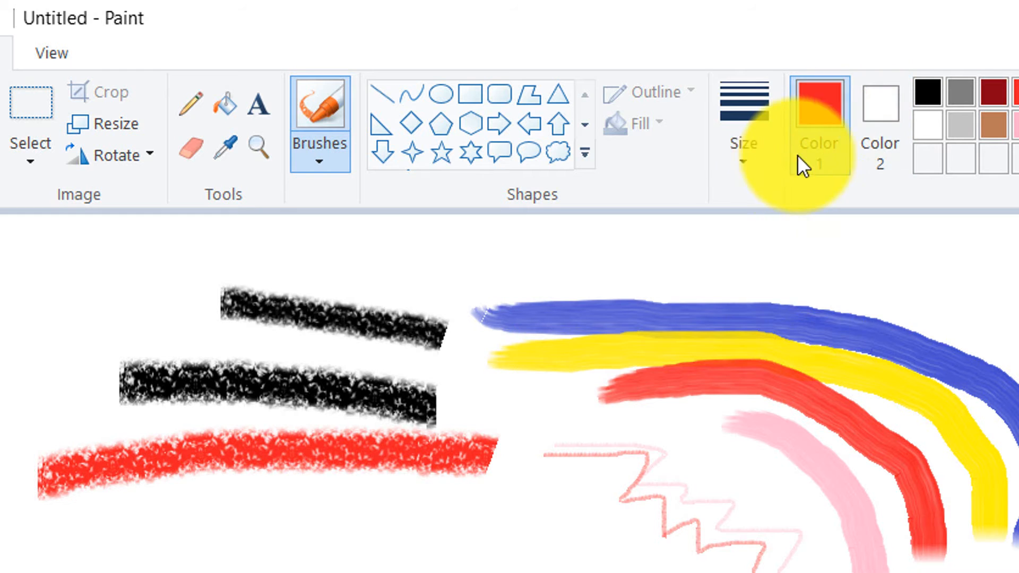
# - Reduce the brush to the thinnest size and draw a fine red crayon line below the thick red stroke
pyautogui.click(745, 161)
pyautogui.click(754, 231)
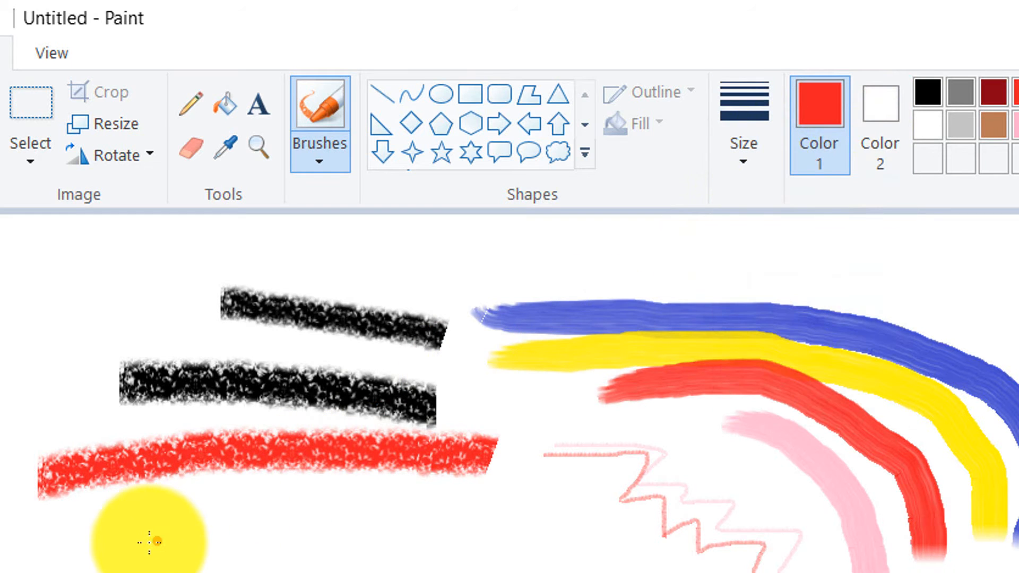
pyautogui.moveTo(106, 543)
pyautogui.mouseDown()
pyautogui.moveTo(309, 514)
pyautogui.moveTo(467, 504)
pyautogui.mouseUp()
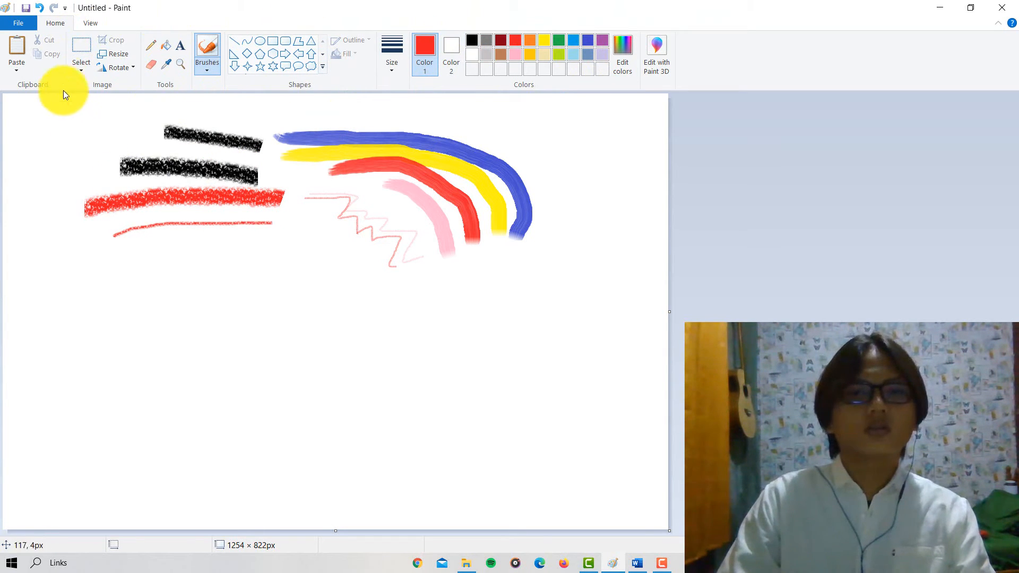
# - Switch to Calligraphy brush 2 and draw a long, nearly vertical red stroke near the canvas's left edge
pyautogui.click(207, 72)
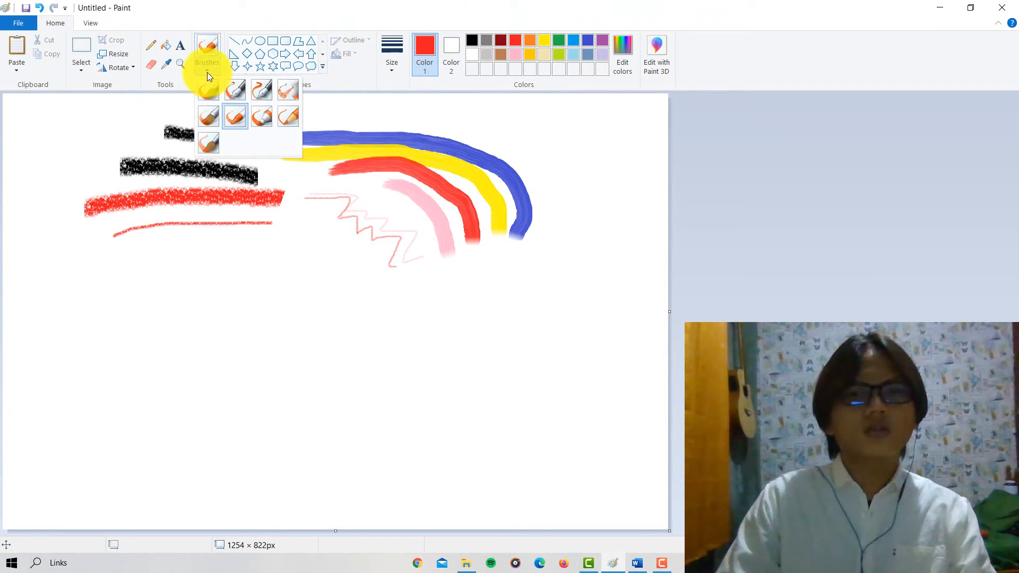
pyautogui.click(257, 90)
pyautogui.moveTo(22, 134); pyautogui.dragTo(52, 292)
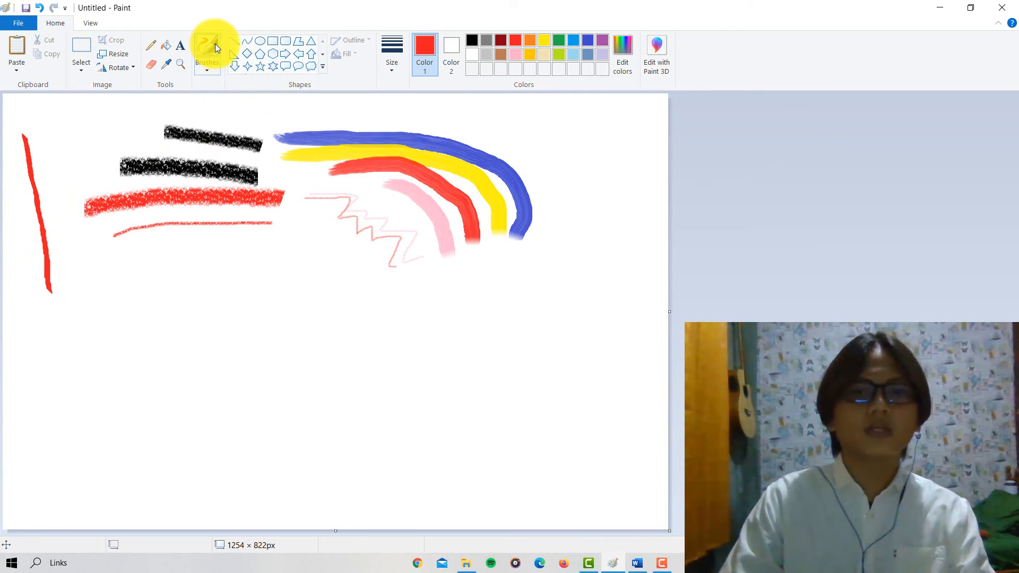
# - Draw a short diagonal red line with the Line shape and a red curve below it with the Curve shape
pyautogui.click(234, 41)
pyautogui.moveTo(84, 249)
pyautogui.mouseDown()
pyautogui.moveTo(124, 304)
pyautogui.moveTo(123, 348)
pyautogui.moveTo(137, 363)
pyautogui.moveTo(177, 280)
pyautogui.moveTo(182, 323)
pyautogui.mouseUp()
pyautogui.click(245, 43)
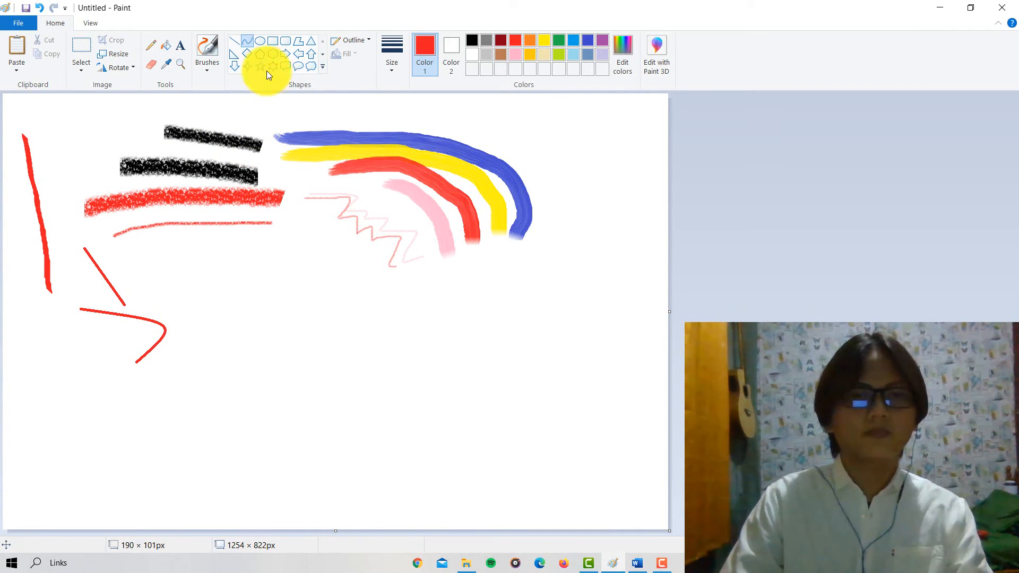
# - Draw a red rounded rectangle about 461 × 213 px below the red curve
pyautogui.click(205, 63)
pyautogui.click(209, 90)
pyautogui.click(287, 41)
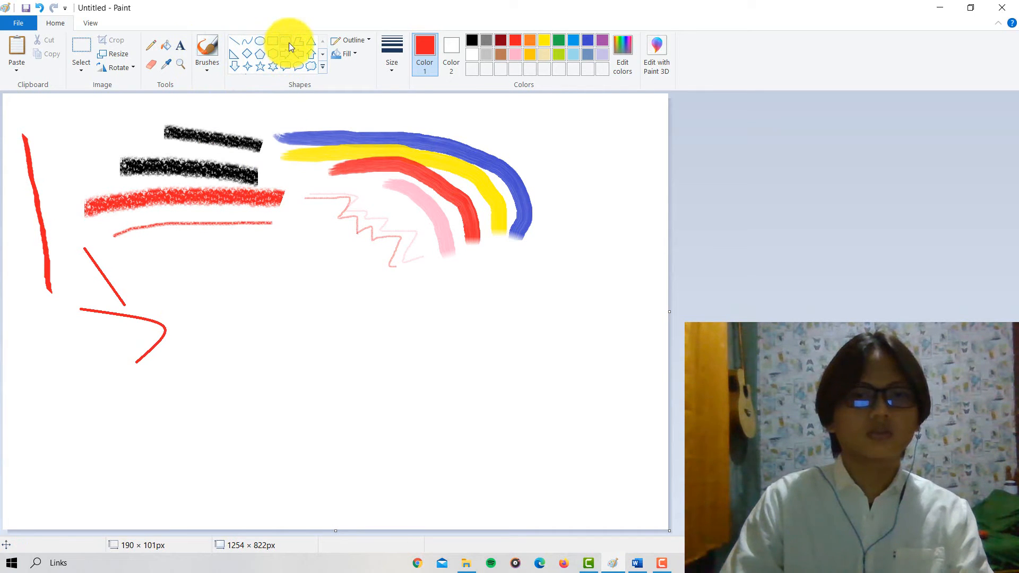
pyautogui.moveTo(52, 386); pyautogui.dragTo(297, 497)
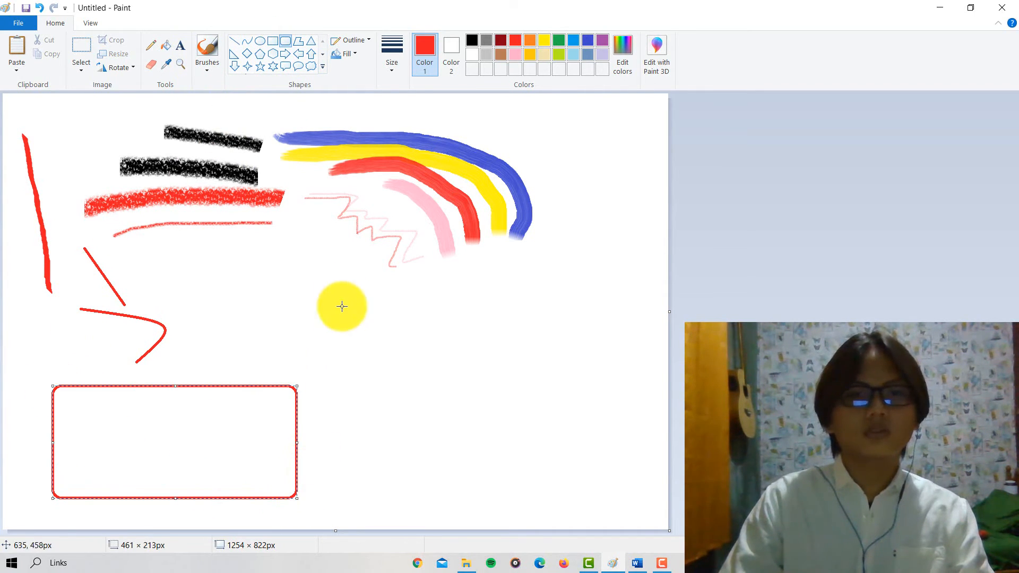
# - Draw a closed red triangle about 283 × 289 px in the canvas's lower-right area with the Polygon shape
pyautogui.click(299, 43)
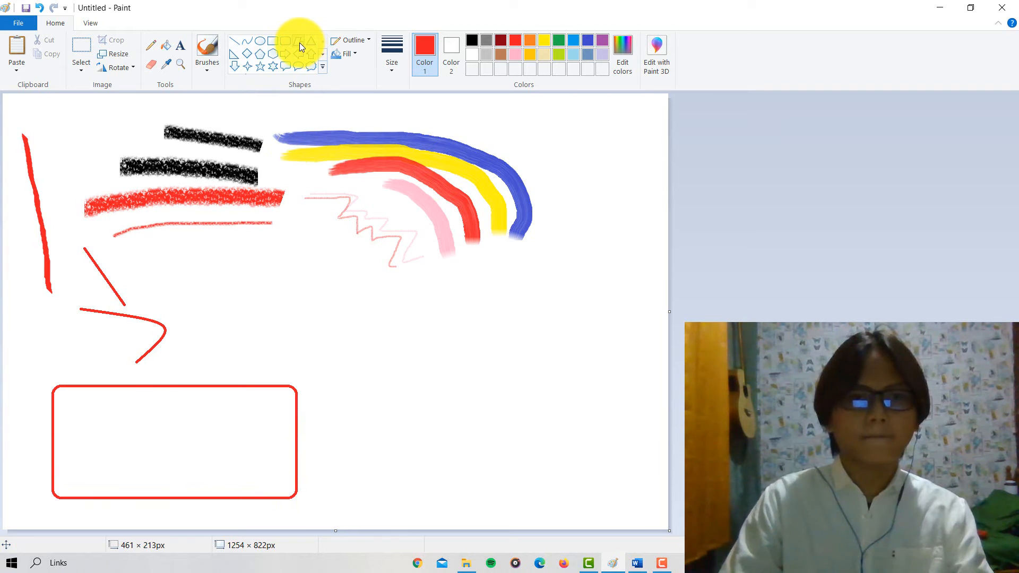
pyautogui.moveTo(615, 320); pyautogui.dragTo(489, 471)
pyautogui.moveTo(557, 391); pyautogui.dragTo(635, 470)
pyautogui.click(615, 321)
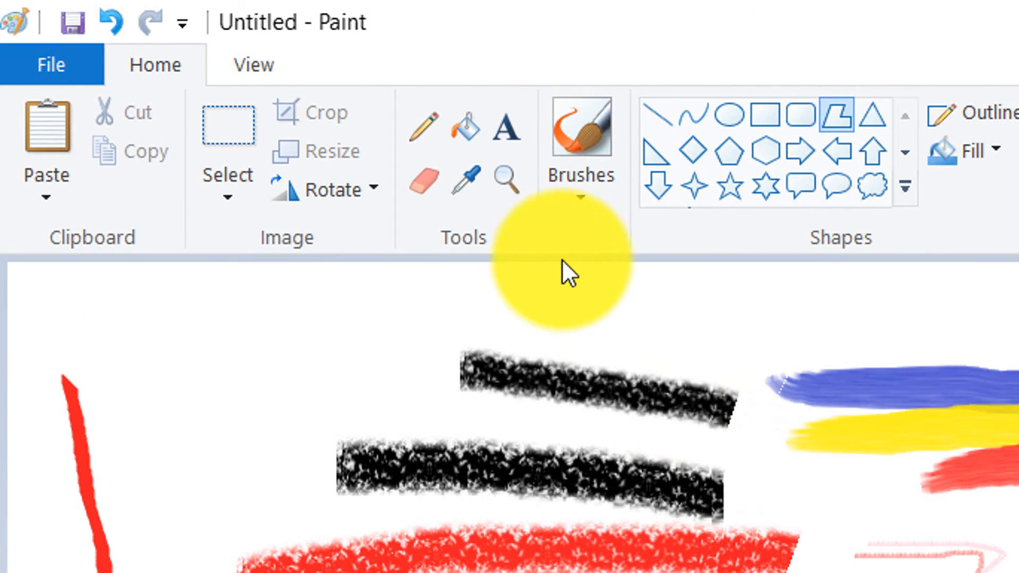
# - Use Fill with color to fill the rounded rectangle and the triangle with yellow and refill both with blue
pyautogui.click(584, 186)
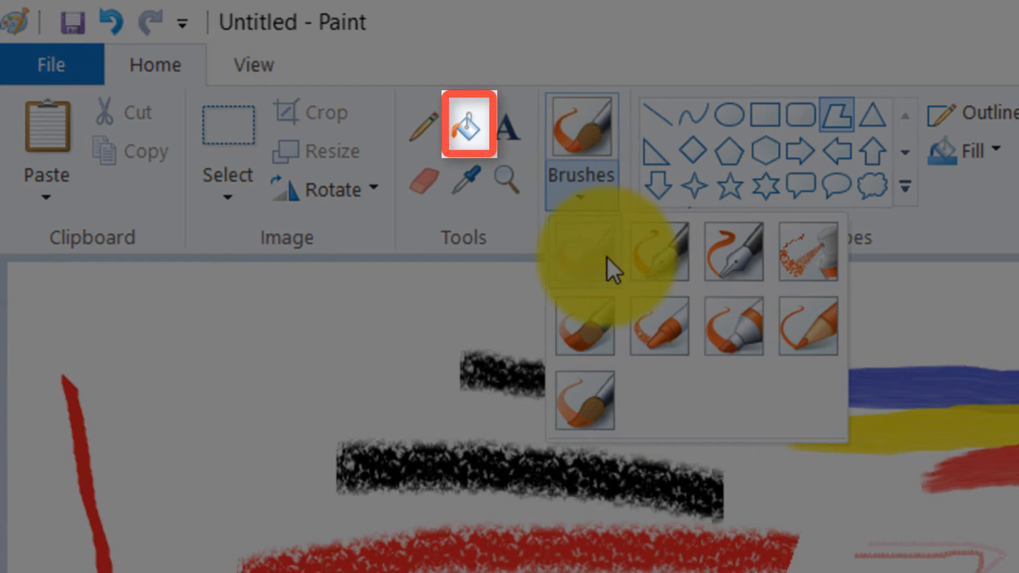
pyautogui.click(606, 256)
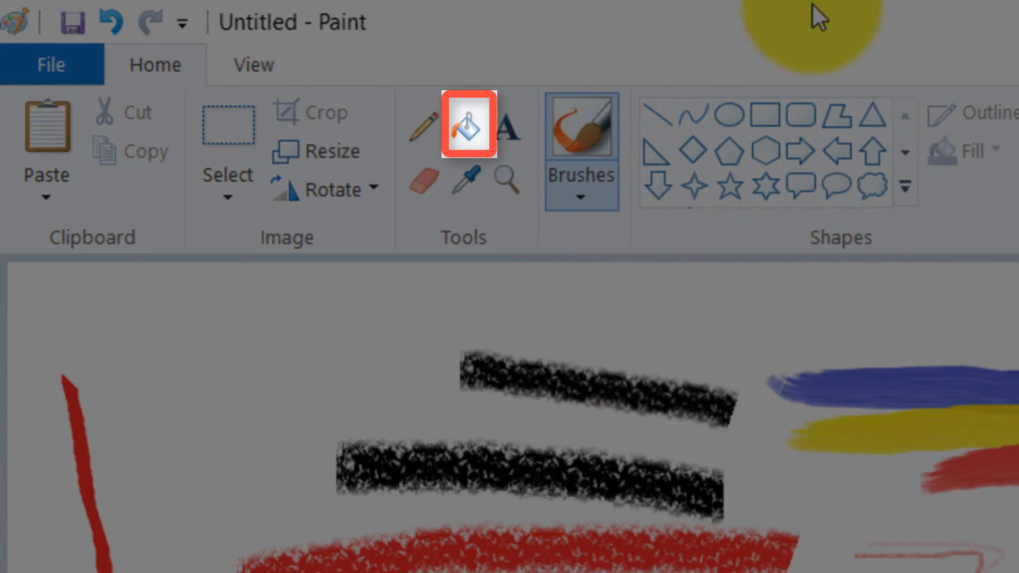
pyautogui.click(481, 141)
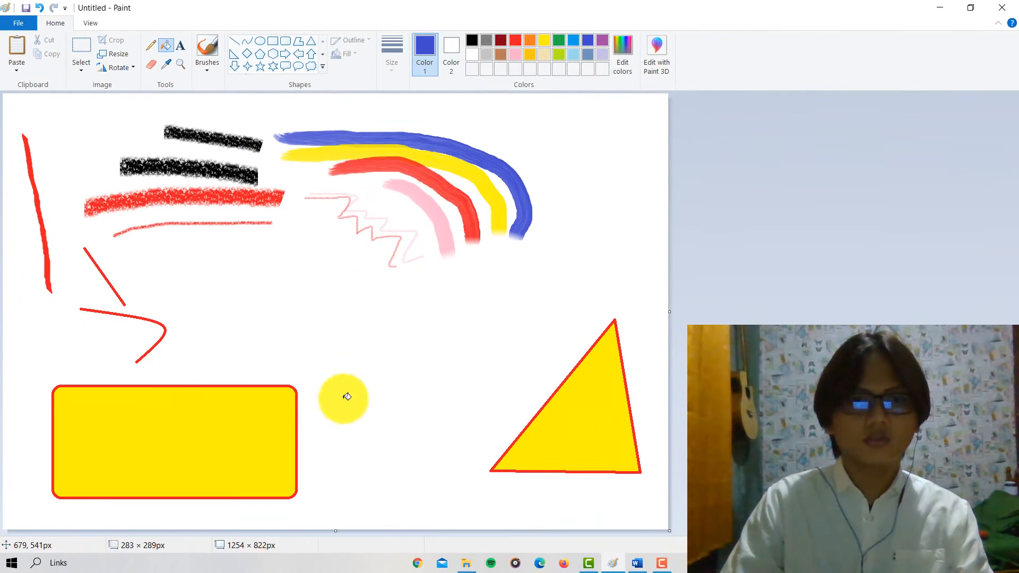
pyautogui.click(204, 408)
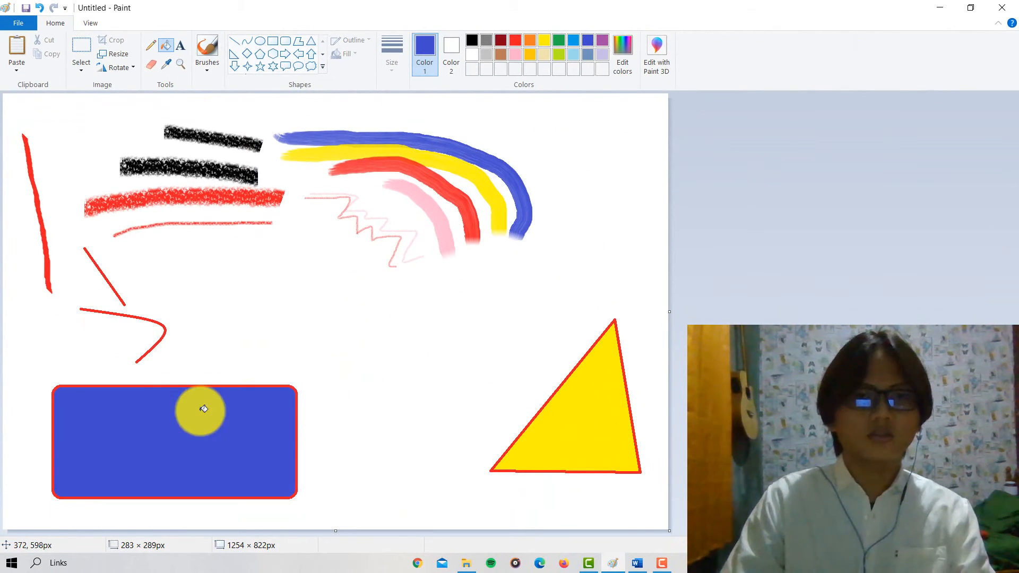
pyautogui.click(604, 397)
# - Set Color 1 to purple and refill the rounded rectangle and the triangle with it
pyautogui.click(600, 42)
pyautogui.click(249, 443)
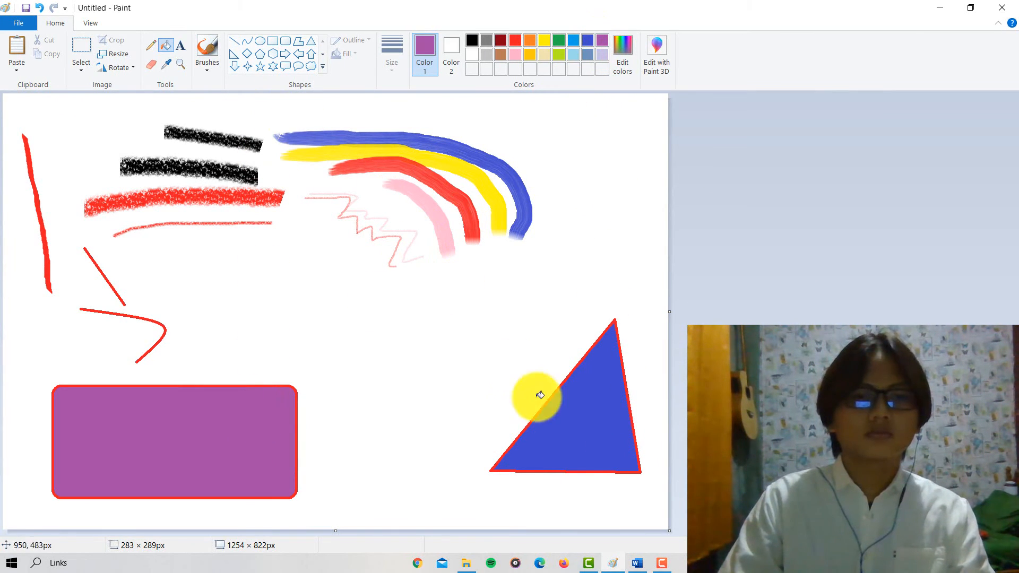
pyautogui.click(590, 431)
# - Draw an ellipse about 374 × 328 px between the rectangle and the triangle, with a green outline and a green fill
pyautogui.click(260, 41)
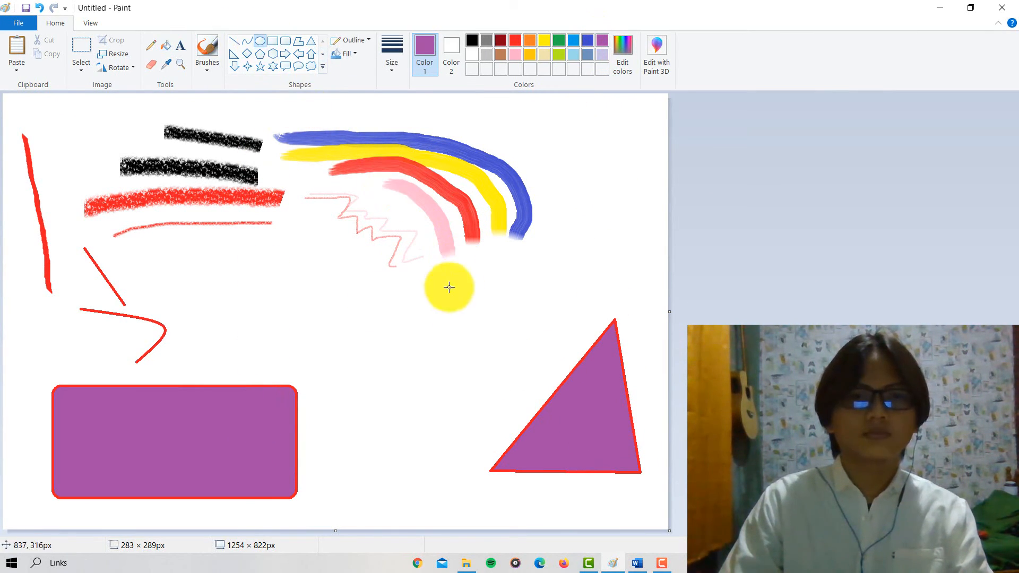
pyautogui.moveTo(345, 245)
pyautogui.mouseDown()
pyautogui.moveTo(487, 313)
pyautogui.moveTo(553, 387)
pyautogui.moveTo(547, 422)
pyautogui.mouseUp()
pyautogui.click(470, 41)
pyautogui.click(586, 53)
pyautogui.click(587, 41)
pyautogui.click(558, 41)
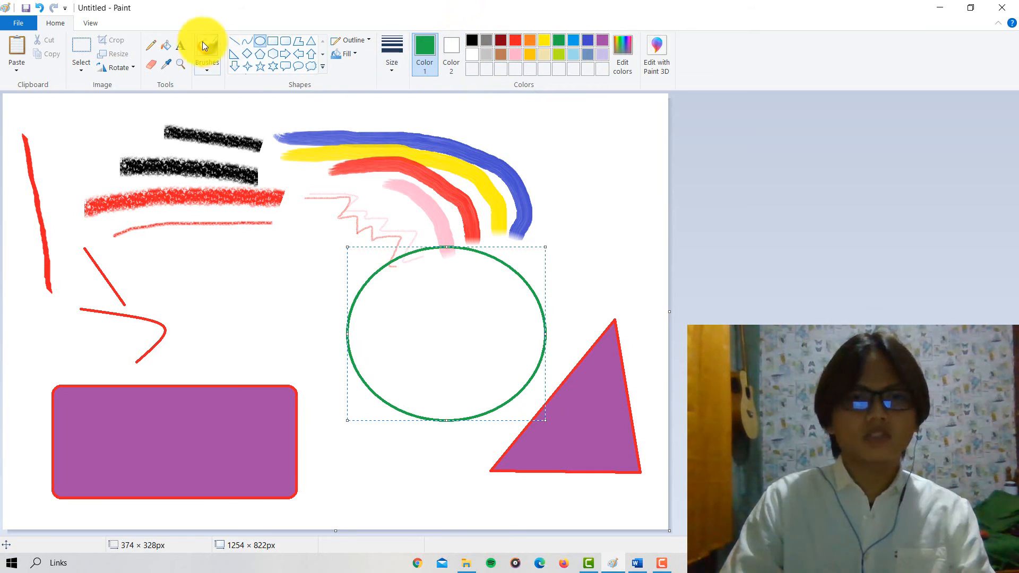
pyautogui.click(167, 49)
pyautogui.click(474, 324)
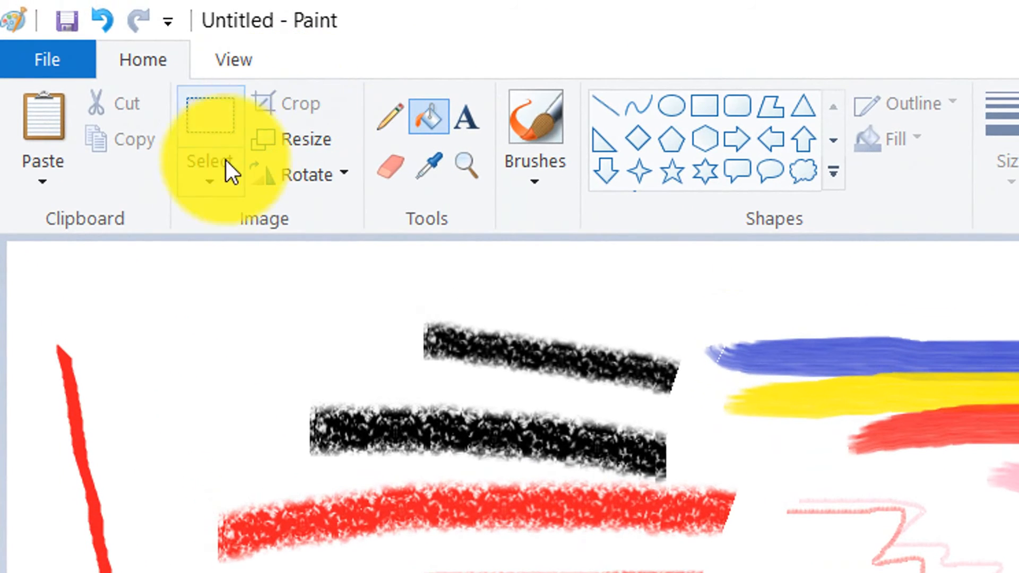
# - Erase zigzag strokes across the pink lines, green ellipse and purple rectangle, and fill the canvas background with yellow
pyautogui.click(388, 166)
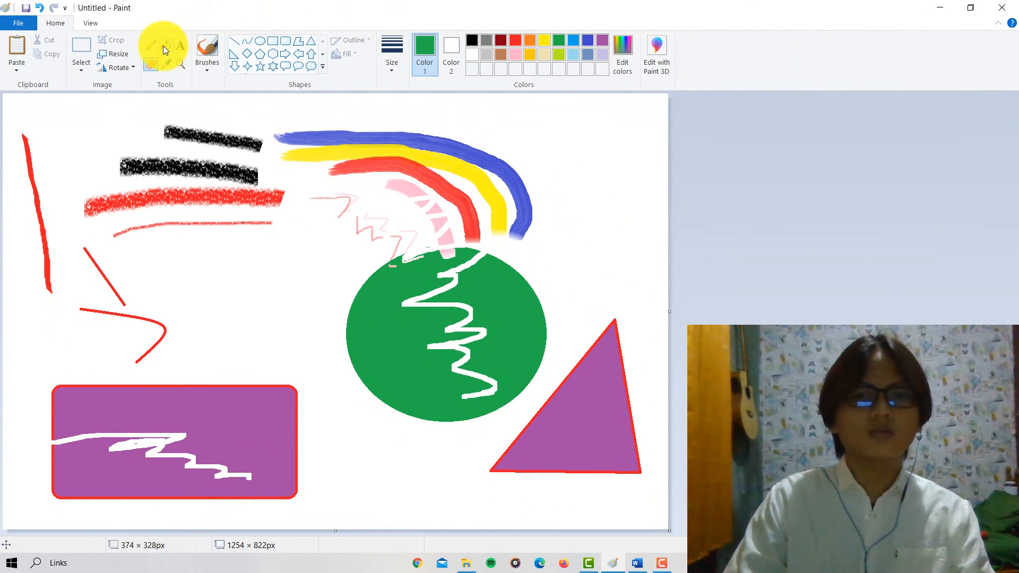
pyautogui.click(164, 46)
pyautogui.click(544, 39)
pyautogui.click(314, 241)
pyautogui.click(278, 143)
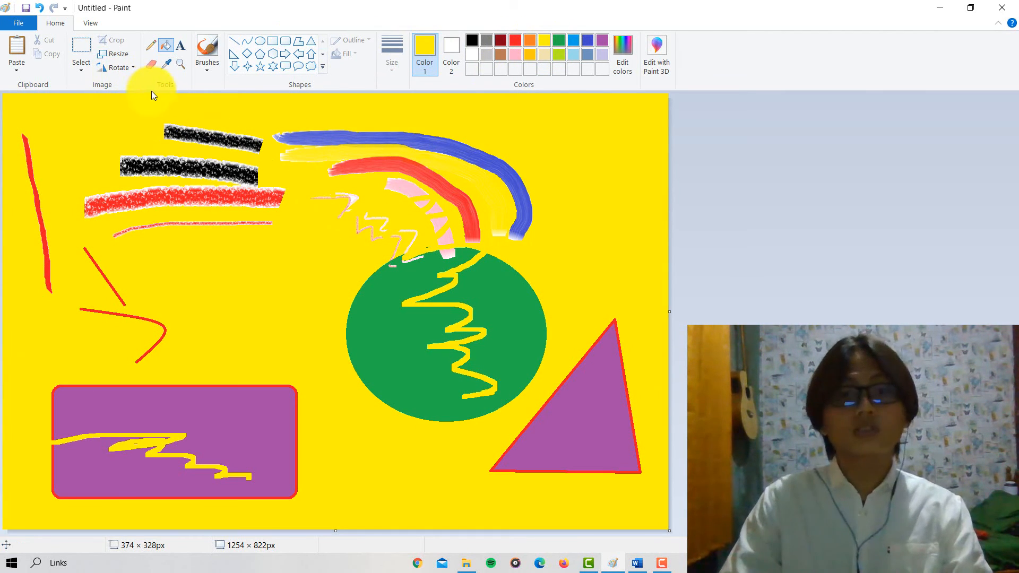
# - Set the eraser to its largest size and erase a large, filled-in white check mark across the canvas's middle
pyautogui.click(392, 63)
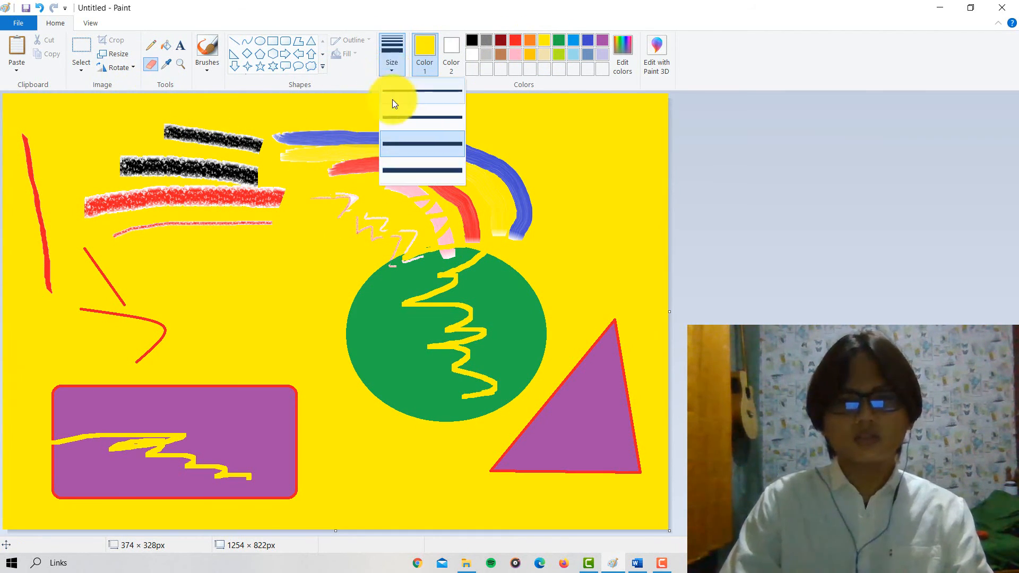
pyautogui.click(416, 171)
pyautogui.moveTo(165, 243)
pyautogui.mouseDown()
pyautogui.moveTo(246, 321)
pyautogui.moveTo(491, 169)
pyautogui.mouseUp()
pyautogui.moveTo(166, 240)
pyautogui.mouseDown()
pyautogui.moveTo(236, 270)
pyautogui.moveTo(384, 223)
pyautogui.moveTo(491, 169)
pyautogui.mouseUp()
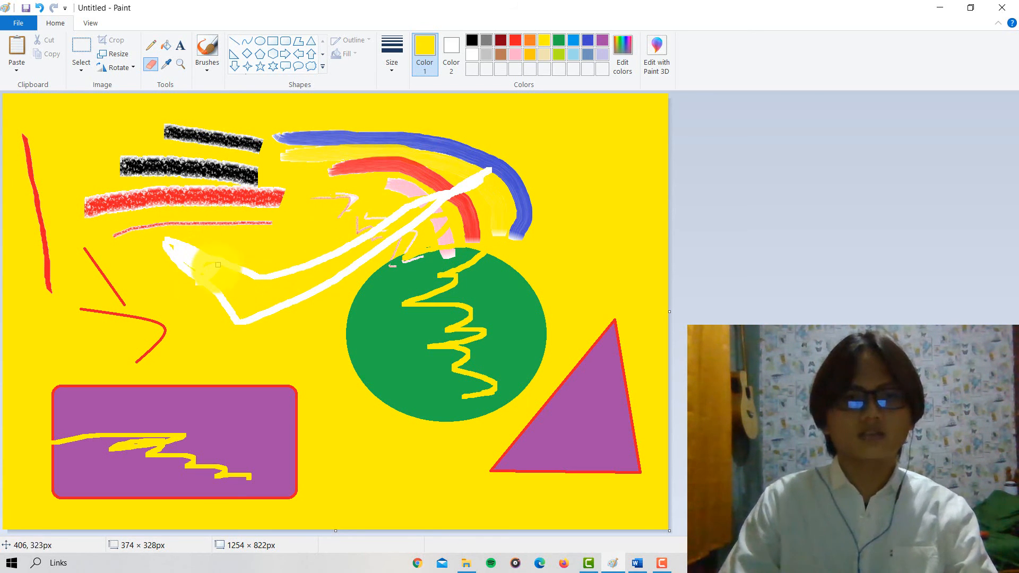
pyautogui.moveTo(234, 299)
pyautogui.mouseDown()
pyautogui.moveTo(253, 315)
pyautogui.moveTo(294, 295)
pyautogui.moveTo(288, 281)
pyautogui.moveTo(301, 300)
pyautogui.moveTo(332, 264)
pyautogui.moveTo(458, 187)
pyautogui.mouseUp()
# - Write "Mantap" in large white letters with the eraser, across the purple rectangle's upper edge and the green ellipse
pyautogui.moveTo(108, 346)
pyautogui.mouseDown()
pyautogui.moveTo(114, 393)
pyautogui.moveTo(128, 354)
pyautogui.moveTo(191, 366)
pyautogui.moveTo(218, 343)
pyautogui.mouseUp()
pyautogui.moveTo(214, 361); pyautogui.dragTo(212, 407)
pyautogui.moveTo(258, 363)
pyautogui.mouseDown()
pyautogui.moveTo(235, 402)
pyautogui.moveTo(263, 403)
pyautogui.mouseUp()
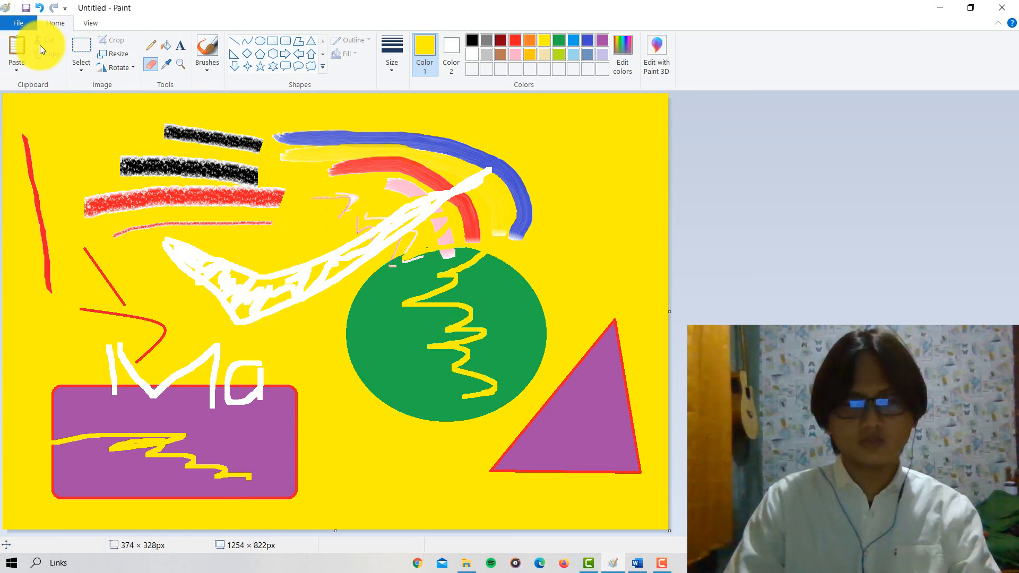
pyautogui.moveTo(298, 389)
pyautogui.mouseDown()
pyautogui.moveTo(294, 408)
pyautogui.moveTo(318, 383)
pyautogui.moveTo(325, 408)
pyautogui.mouseUp()
pyautogui.moveTo(365, 342)
pyautogui.mouseDown()
pyautogui.moveTo(363, 406)
pyautogui.moveTo(382, 375)
pyautogui.moveTo(432, 411)
pyautogui.mouseUp()
pyautogui.click(452, 387)
pyautogui.moveTo(454, 366); pyautogui.dragTo(453, 419)
pyautogui.moveTo(455, 357); pyautogui.dragTo(455, 395)
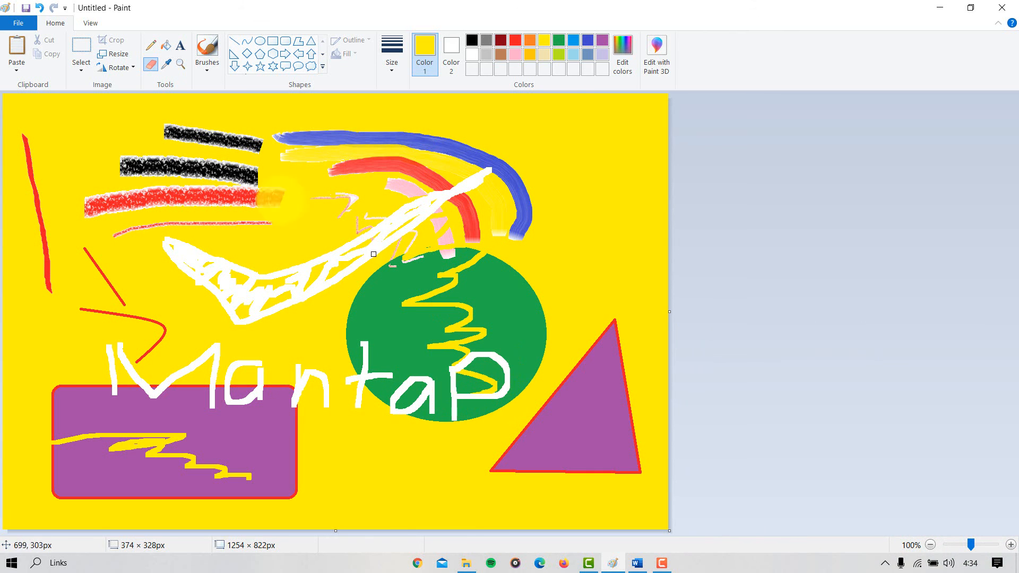